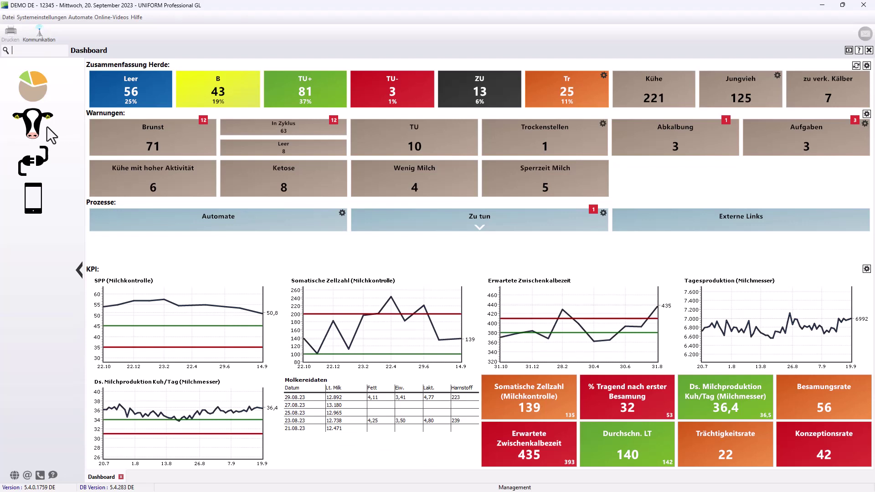
# In the herd data's Krankheitsliste, start a new disease described as "Entzündung" in the category Infektionskrankheiten (SE)
pyautogui.click(45, 126)
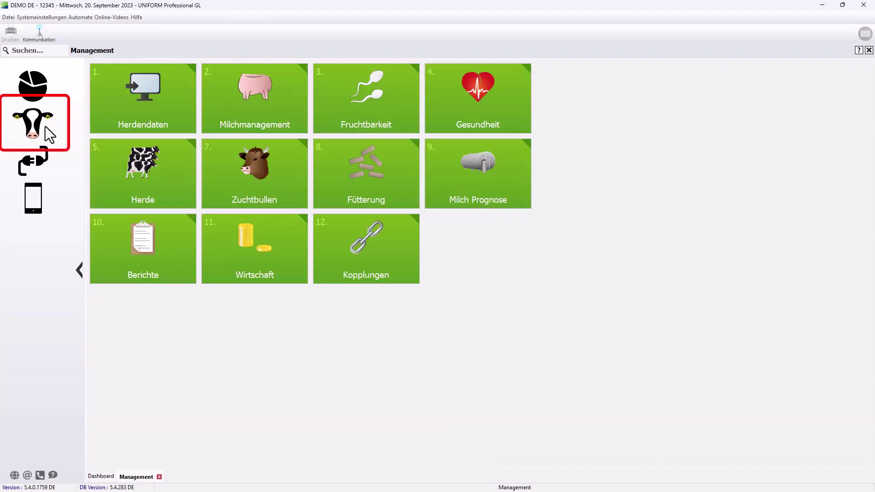
pyautogui.click(121, 122)
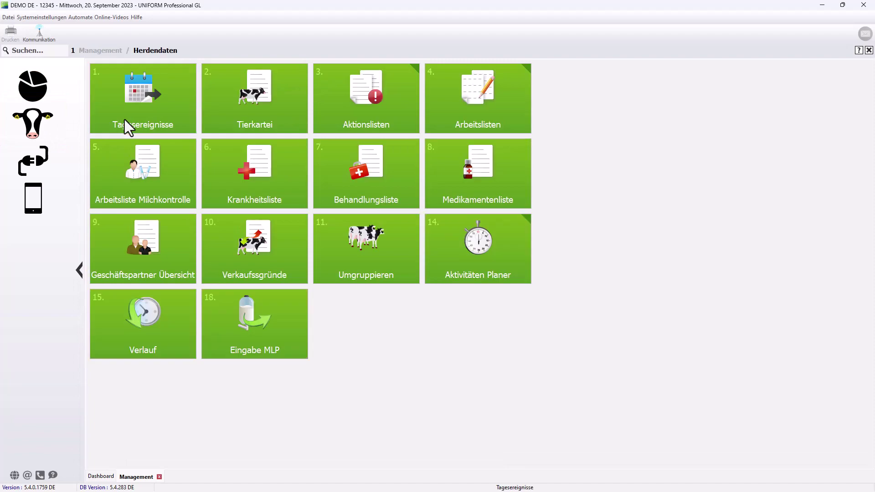
pyautogui.click(233, 176)
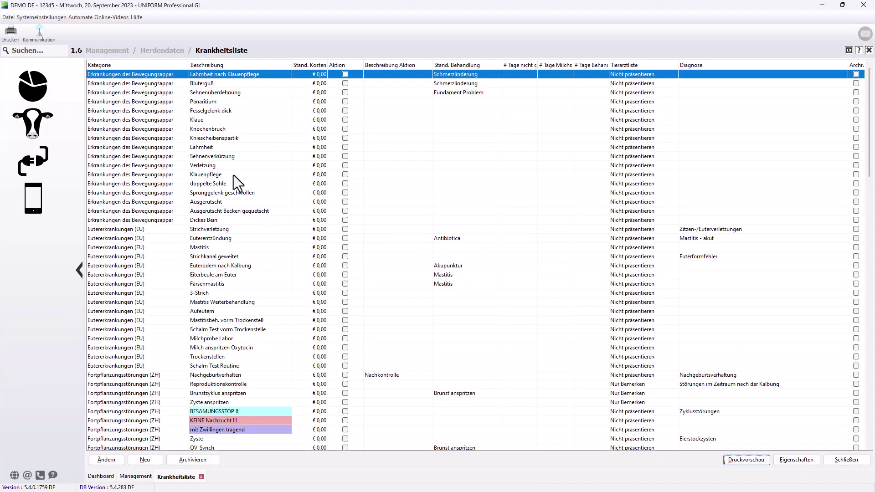
pyautogui.click(149, 461)
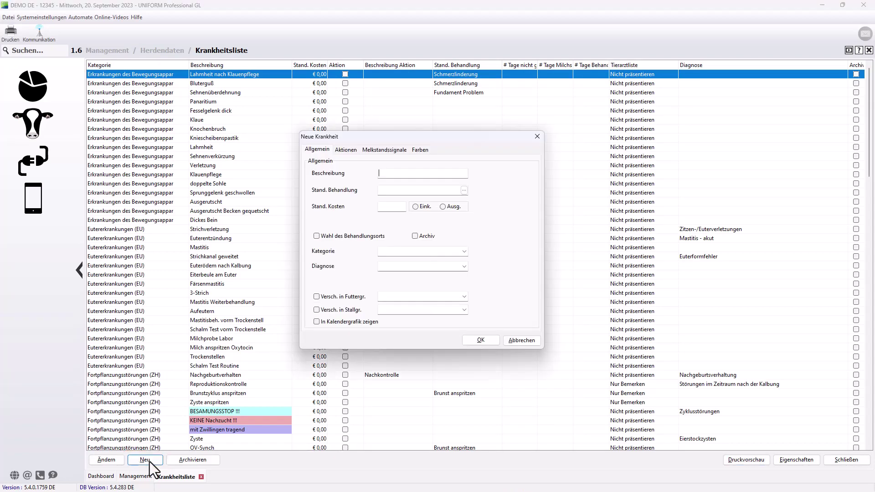
pyautogui.write('Entzündung')
pyautogui.click(464, 251)
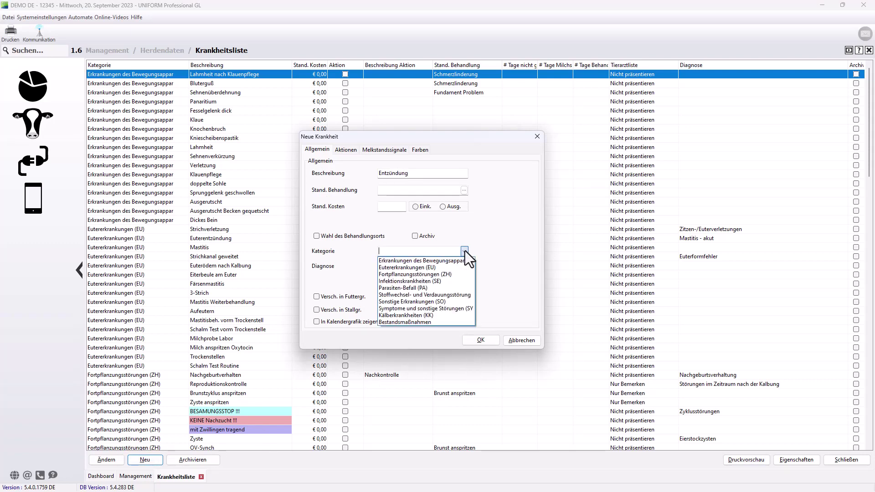
pyautogui.click(430, 280)
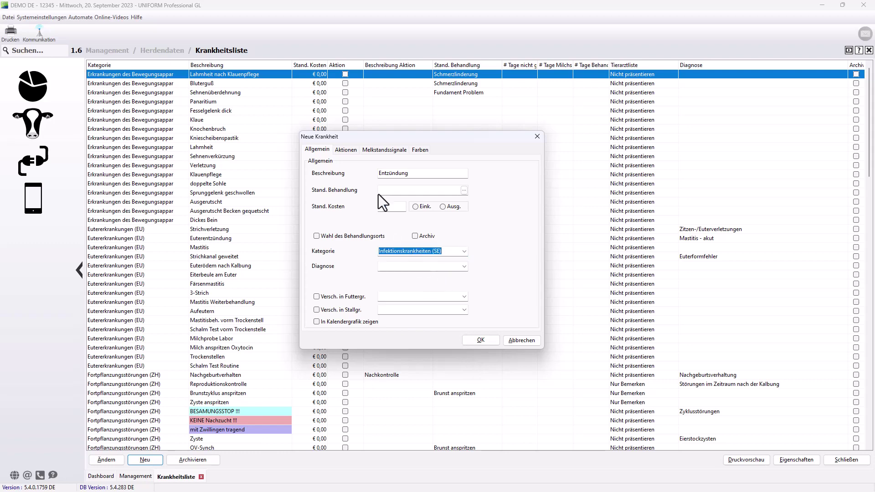
# Set the new disease's Tierarztliste action to Untersuchungsgrund and save the disease
pyautogui.click(353, 151)
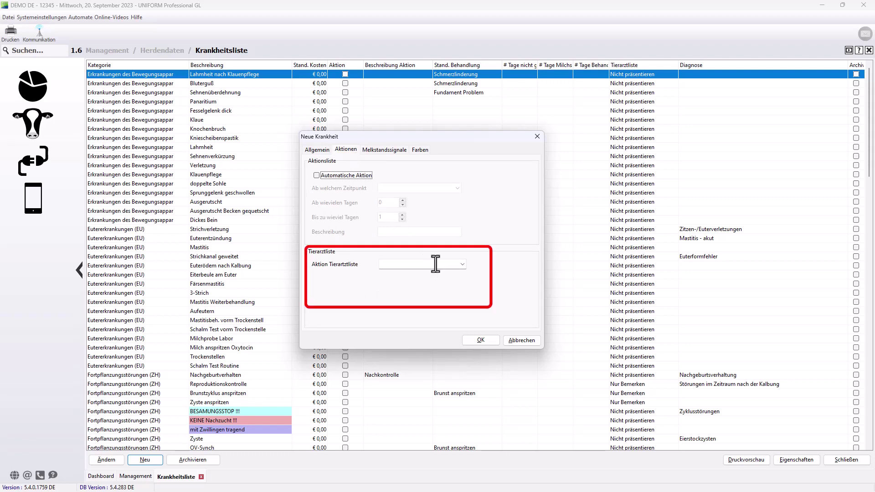
pyautogui.click(462, 266)
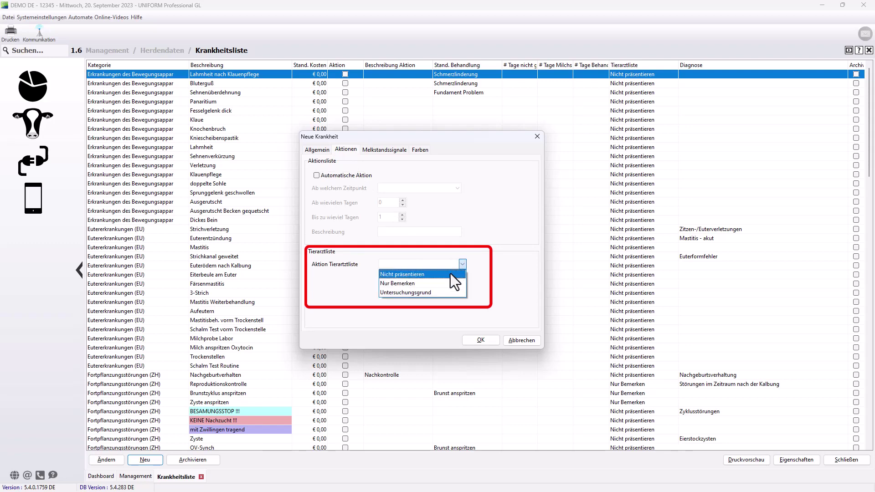
pyautogui.click(431, 293)
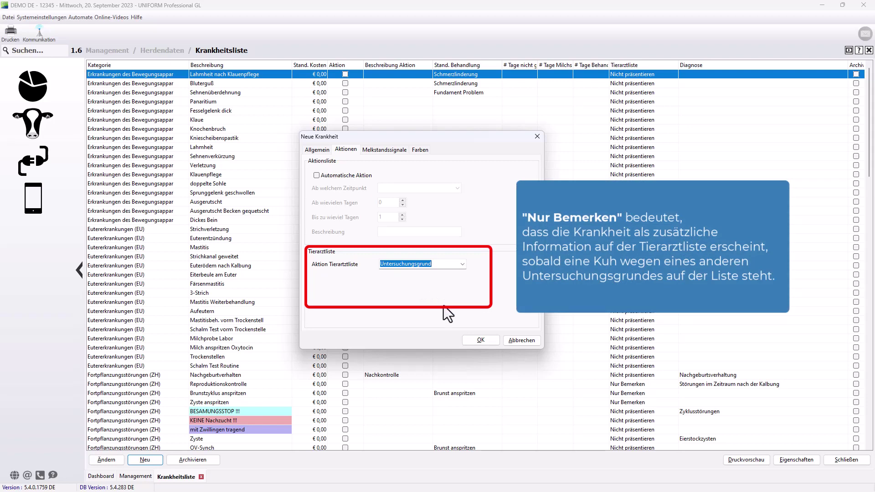
pyautogui.click(481, 341)
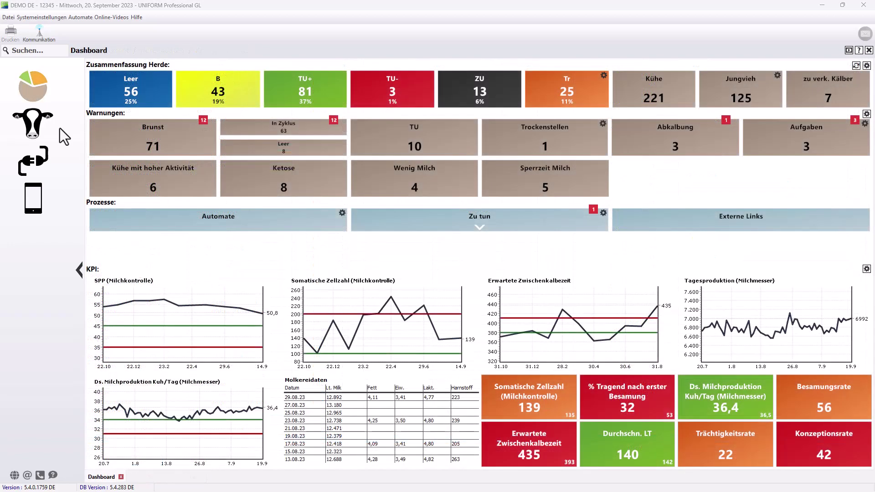
# In the herd data's Behandlungsliste, set the Tierarztliste action of the treatment Operation to Untersuchungsgrund and save it
pyautogui.click(33, 124)
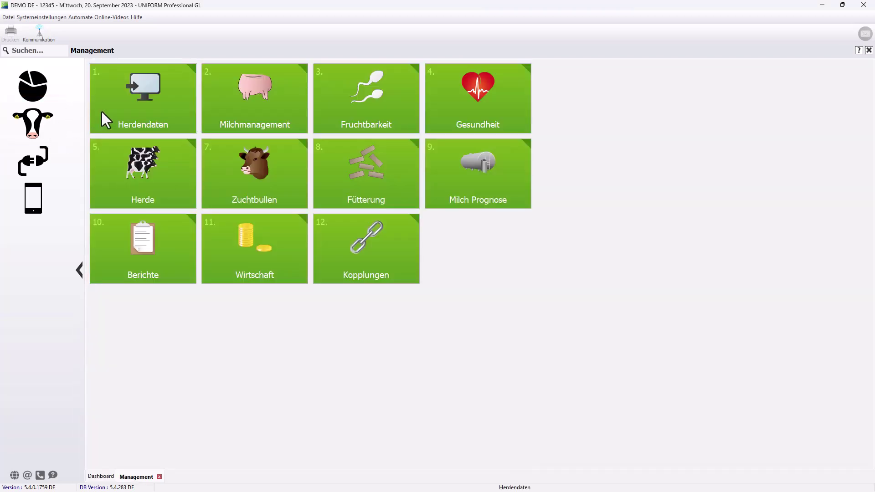
pyautogui.click(114, 109)
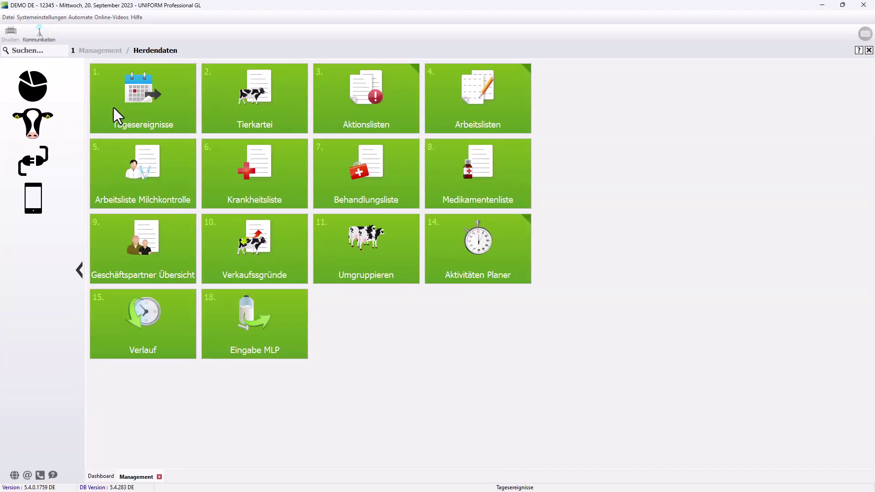
pyautogui.click(321, 168)
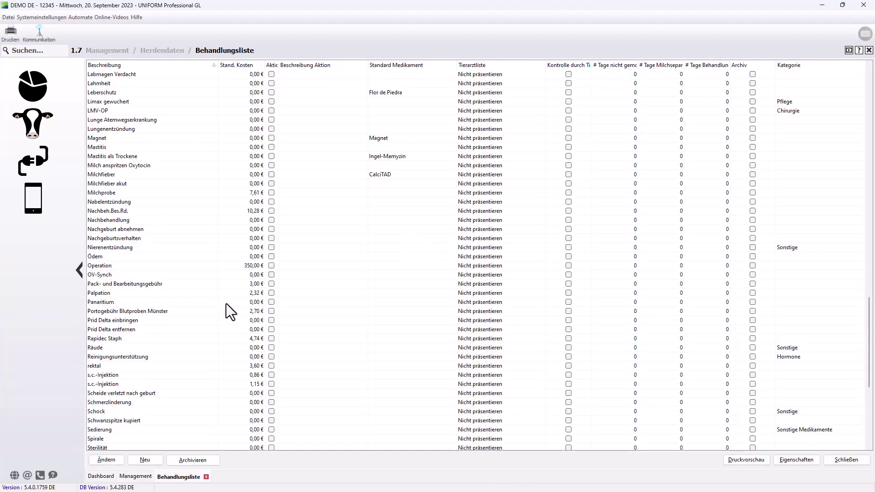
pyautogui.click(233, 267)
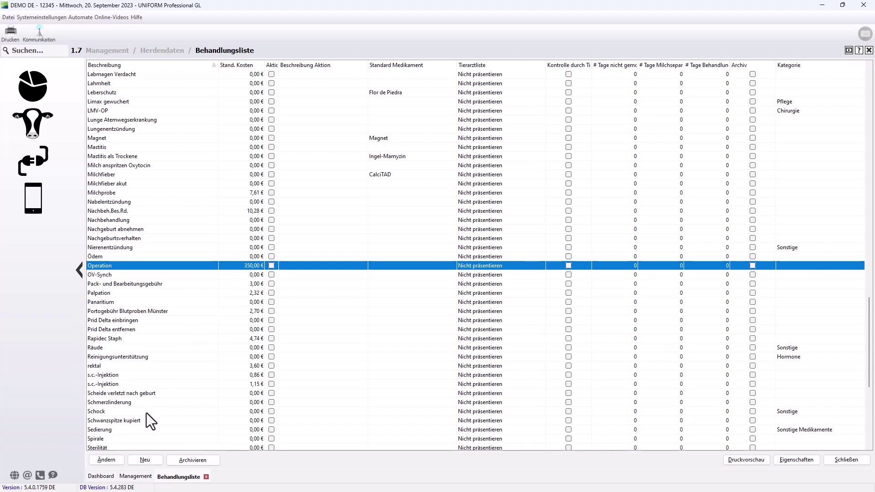
pyautogui.click(109, 459)
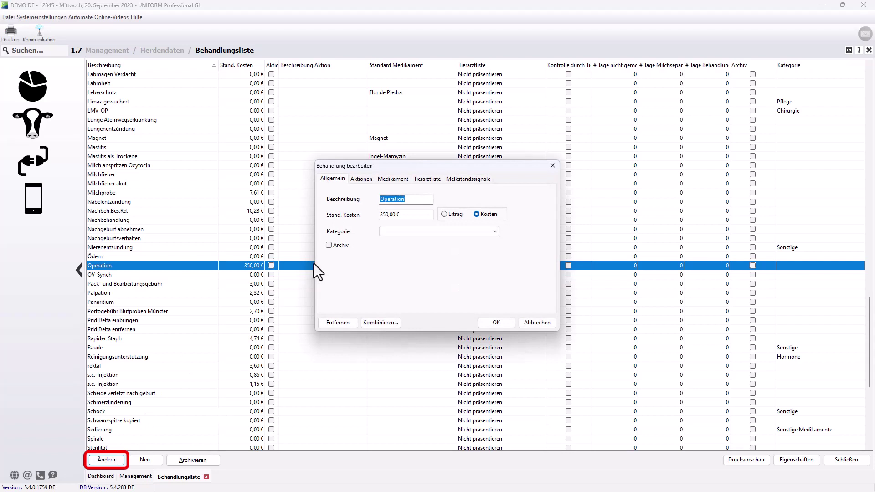
pyautogui.click(425, 181)
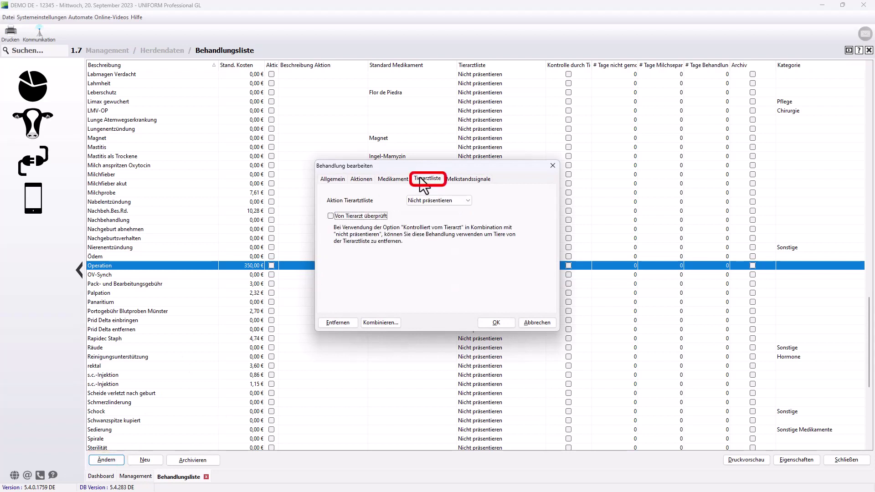
pyautogui.click(436, 200)
pyautogui.click(431, 224)
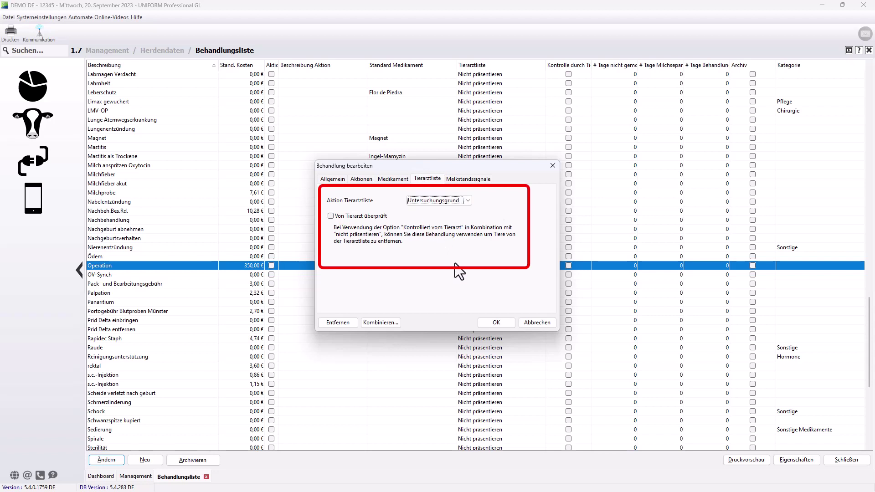
pyautogui.click(495, 323)
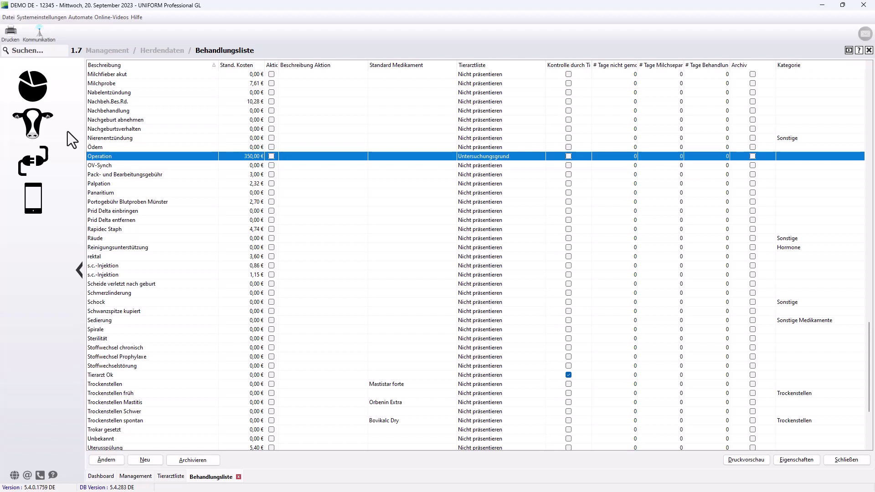
# Examine the Tierarztliste settings of the treatment Tierarzt Ok in the Behandlungsliste
pyautogui.click(117, 377)
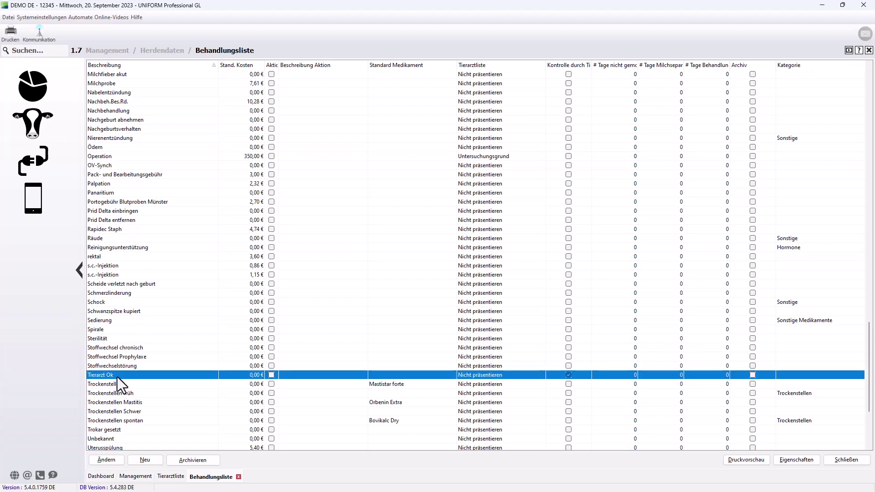
pyautogui.click(106, 461)
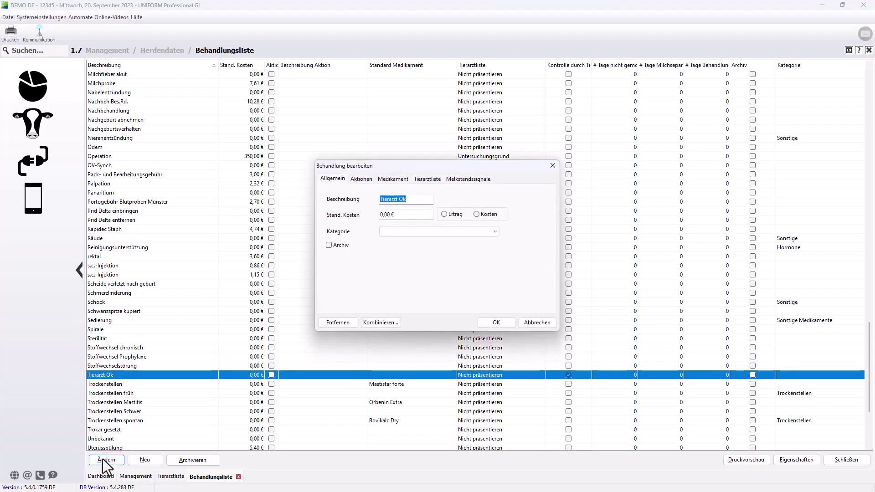
pyautogui.click(417, 180)
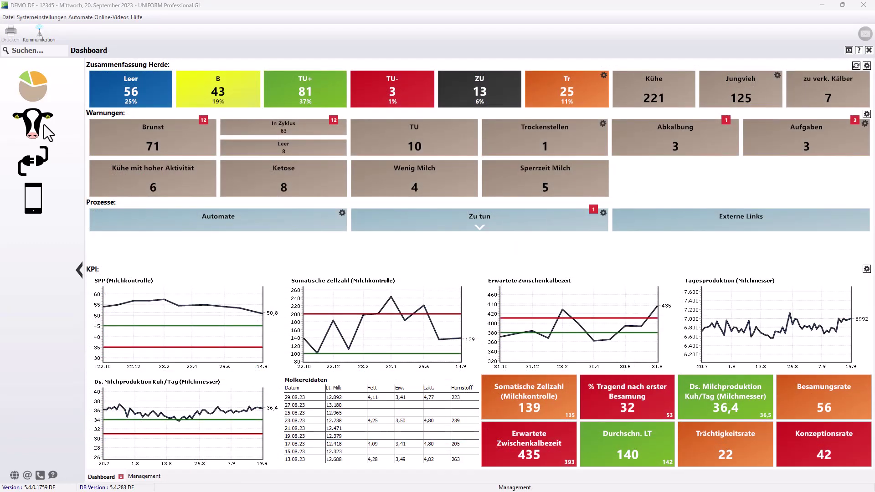
# Open the treatment plan Gebärmutterentzündung akut from the Aktivitäten Planer's Behandlungspläne for editing and advance to its list of treatments
pyautogui.click(43, 124)
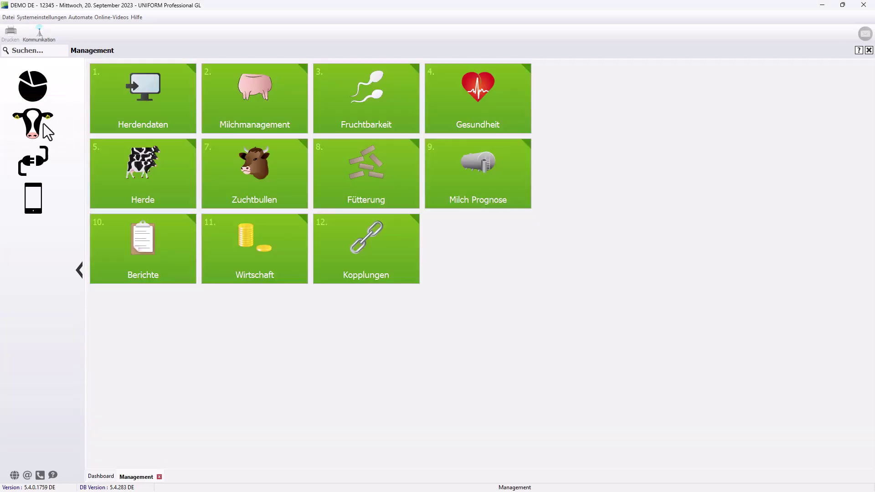
pyautogui.click(138, 110)
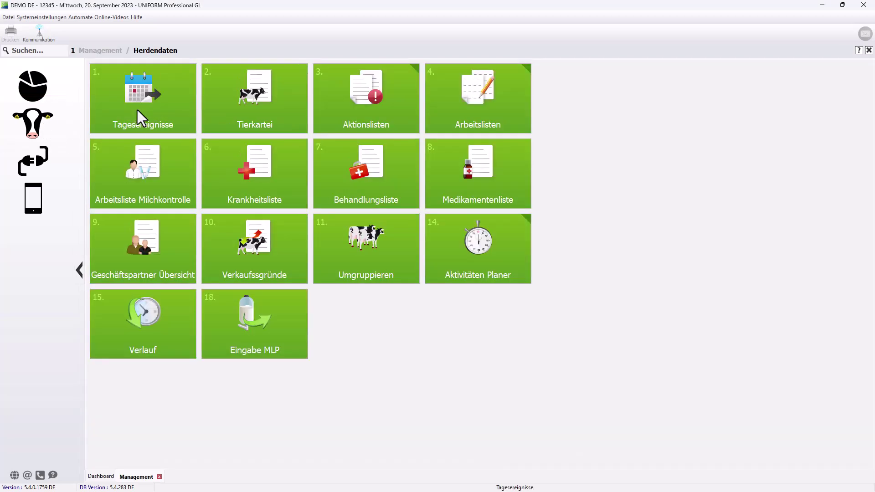
pyautogui.click(460, 239)
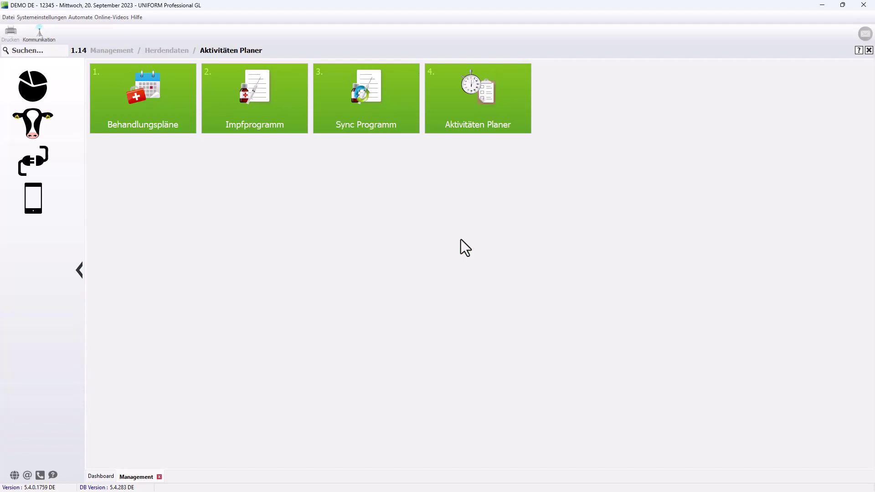
pyautogui.click(160, 120)
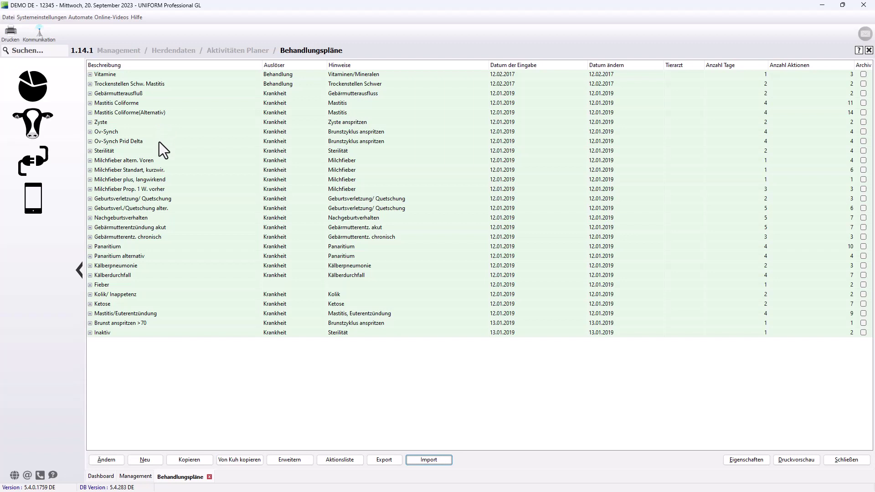
pyautogui.click(155, 226)
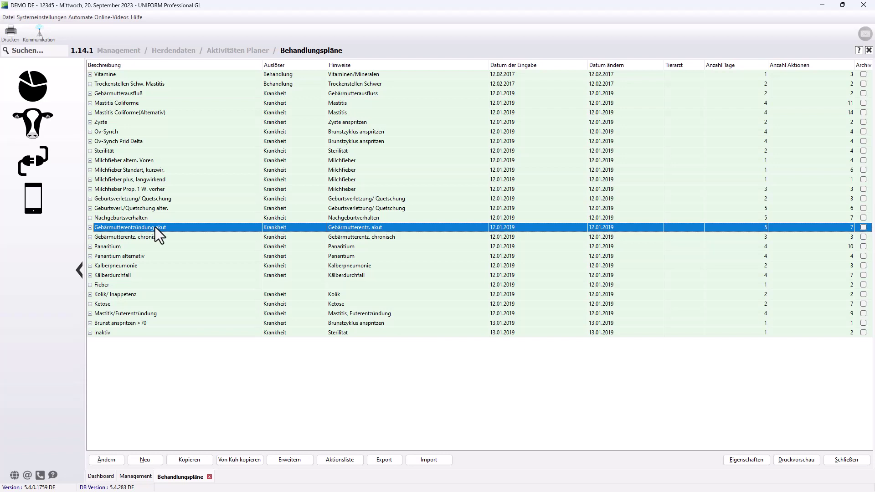
pyautogui.click(108, 460)
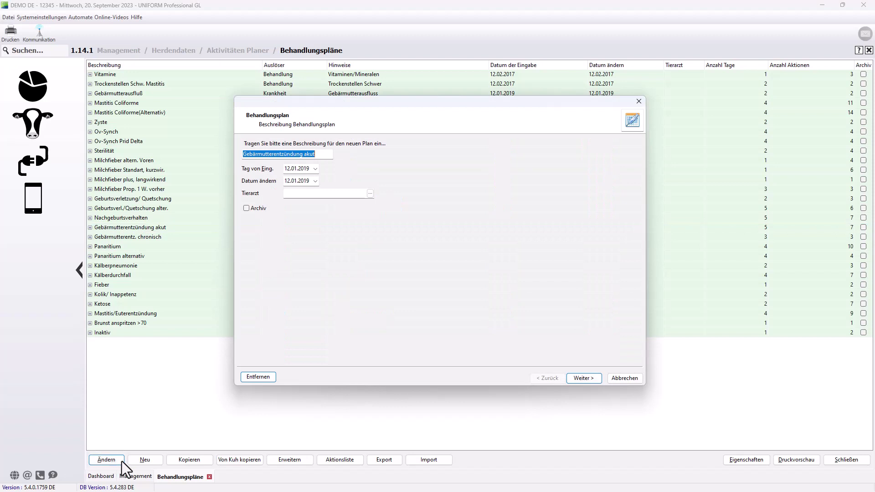
pyautogui.click(592, 377)
pyautogui.click(593, 379)
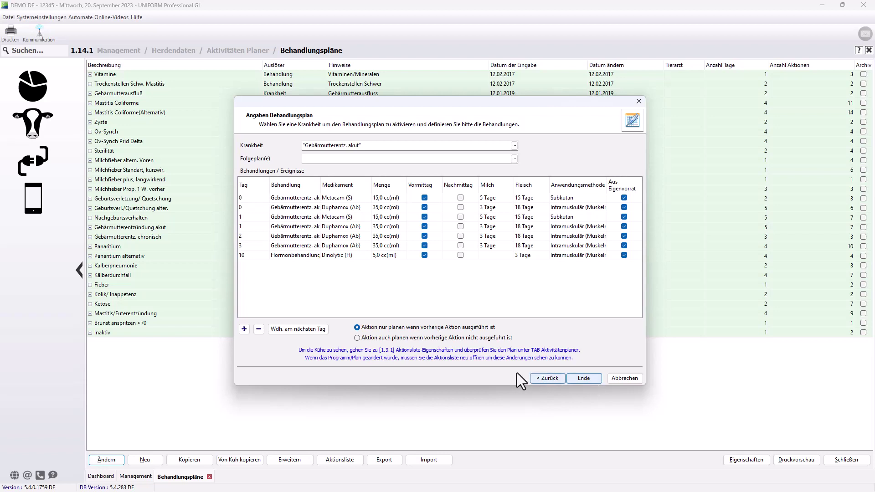
# Add a day 10 action to the treatment plan and assign it the veterinarian check instead of a treatment
pyautogui.click(245, 329)
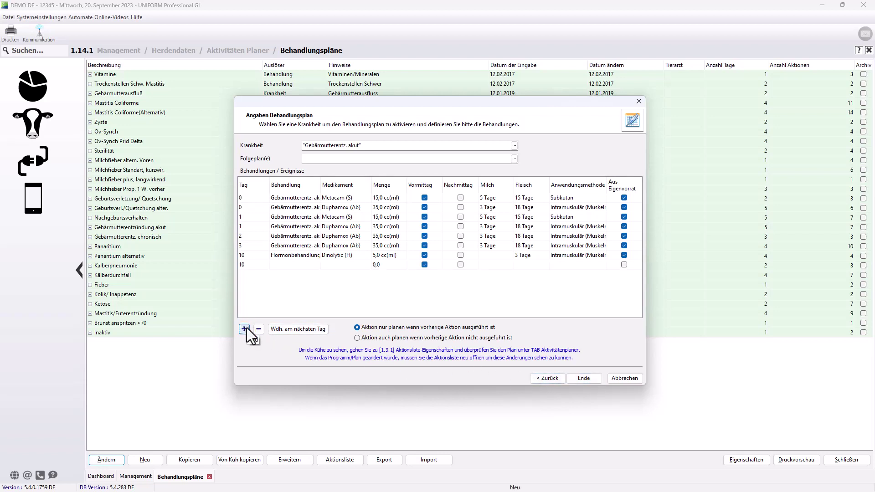
pyautogui.click(309, 267)
pyautogui.click(317, 265)
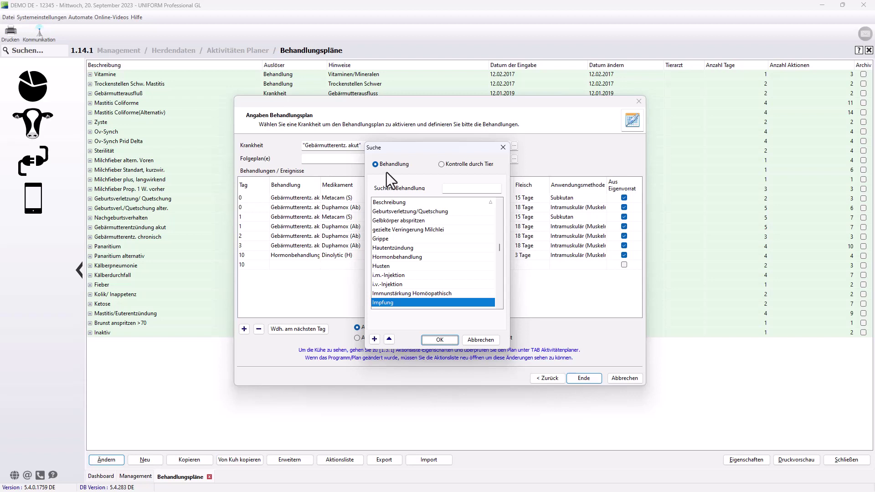
pyautogui.click(457, 165)
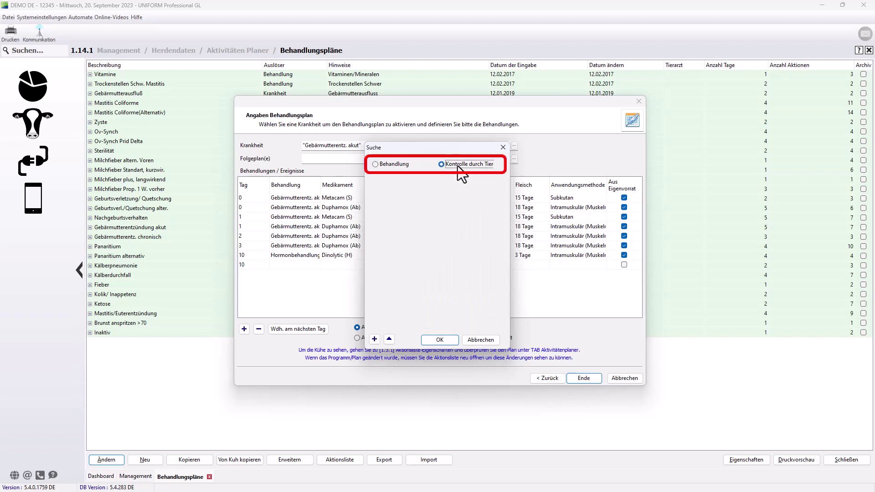
pyautogui.click(440, 340)
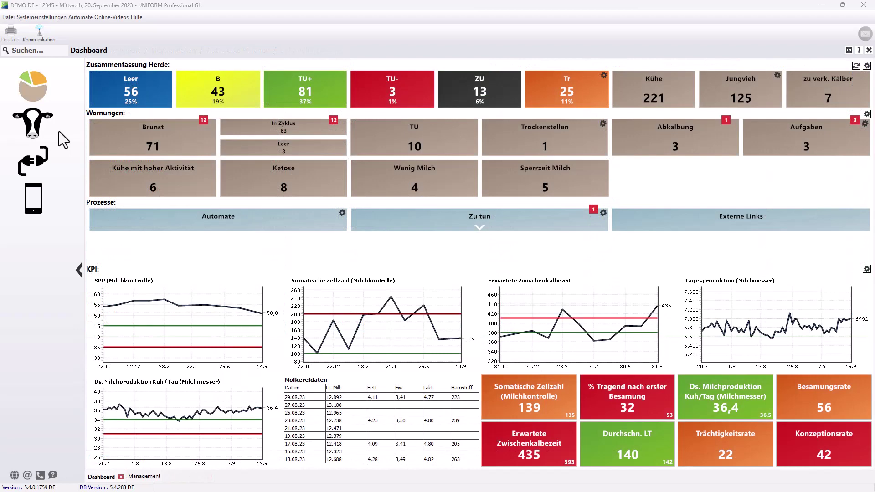
# Open the Tierarztliste from the management reports (Berichte)
pyautogui.click(40, 132)
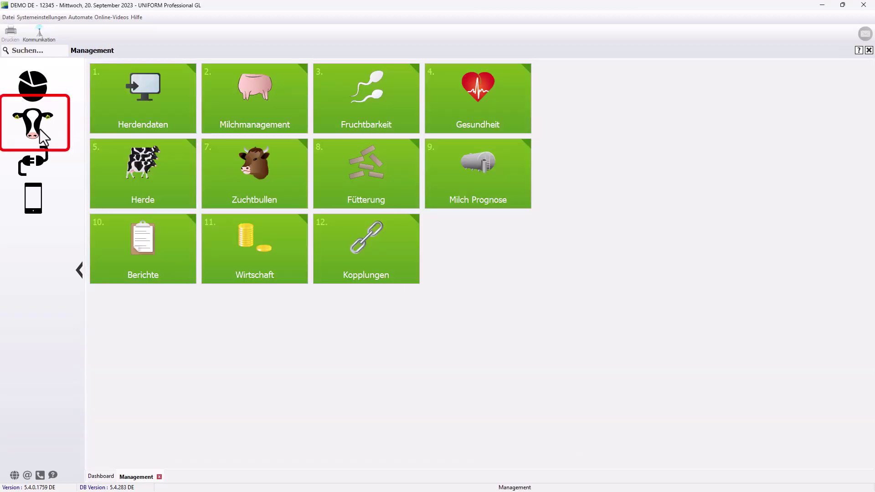
pyautogui.click(107, 230)
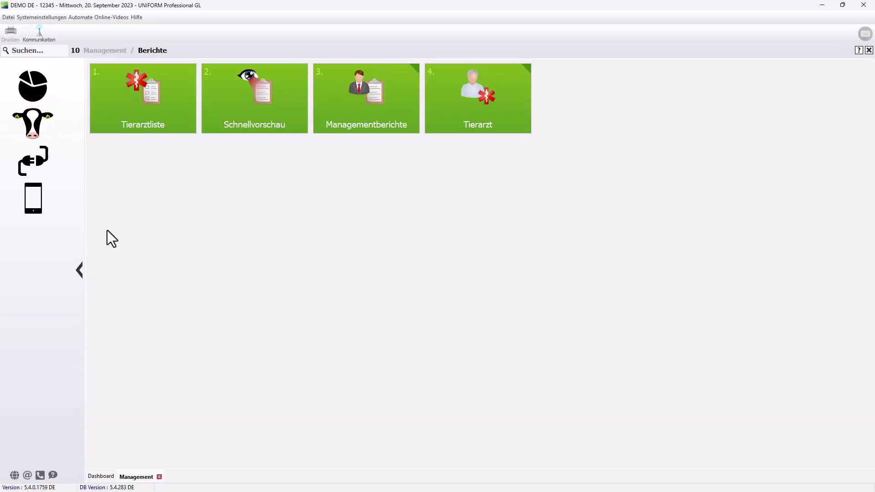
pyautogui.click(133, 113)
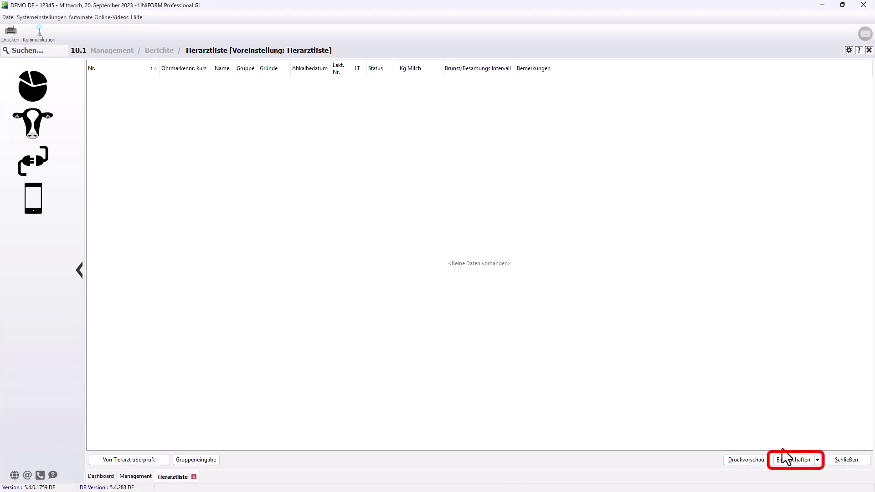
# In the Tierarztliste settings, set the standard treatment for "von Tierarzt überprüft" to Tierarzt Ok
pyautogui.click(803, 459)
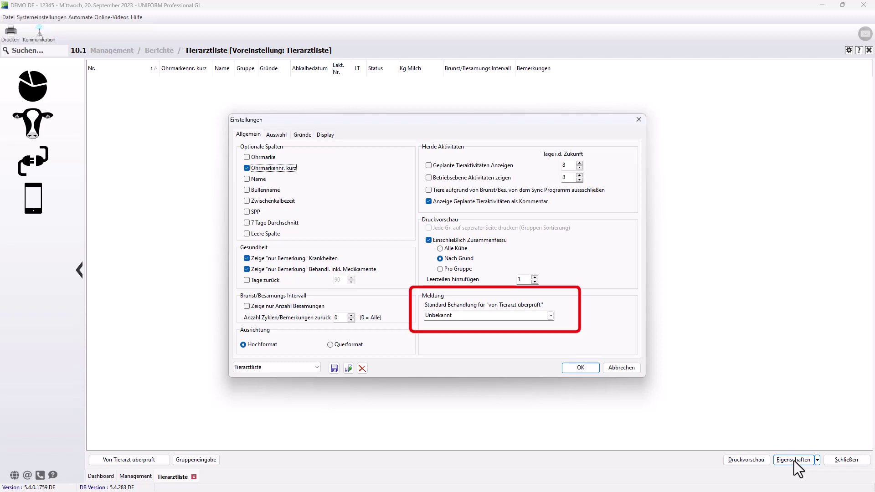
pyautogui.click(549, 315)
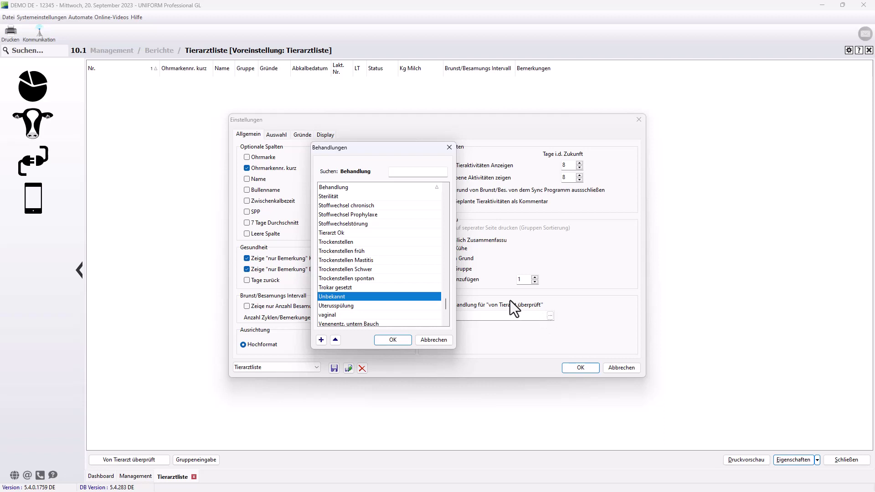
pyautogui.click(360, 233)
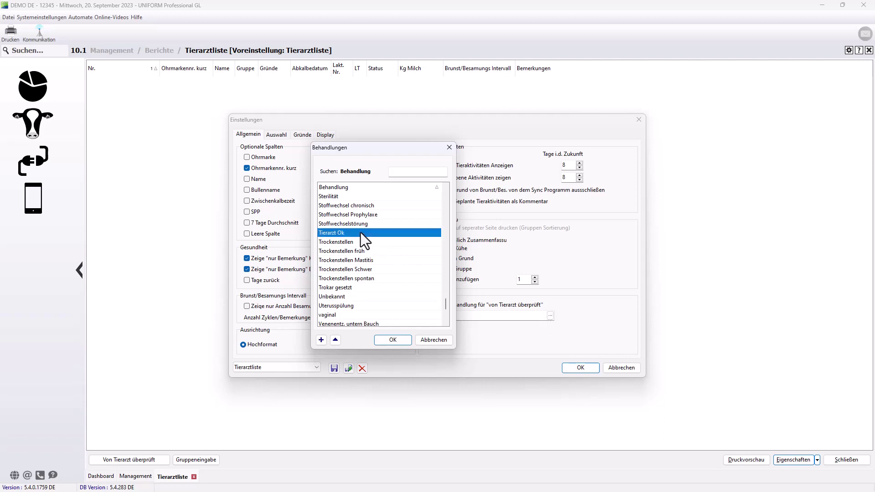
pyautogui.click(390, 340)
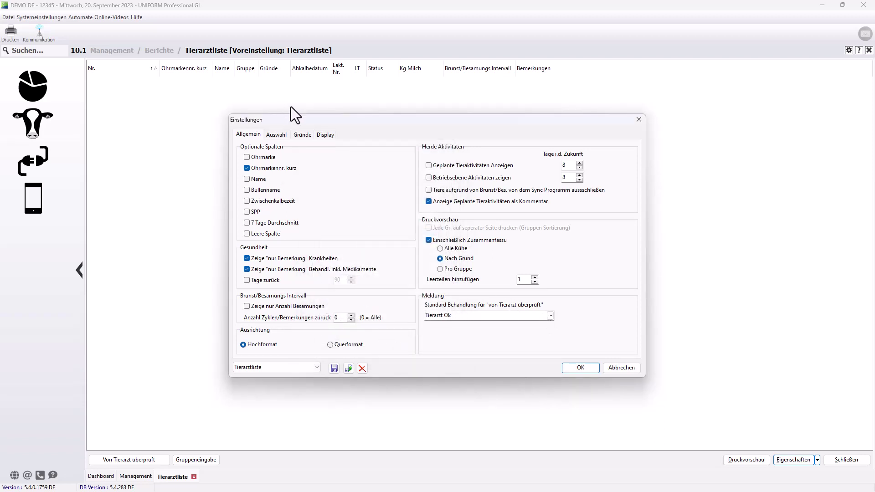
# Enable the reasons GES NACHK (14) and BEHPLAN (23) for the list, checking the diseases and treatments linked to GES NACHK
pyautogui.click(302, 136)
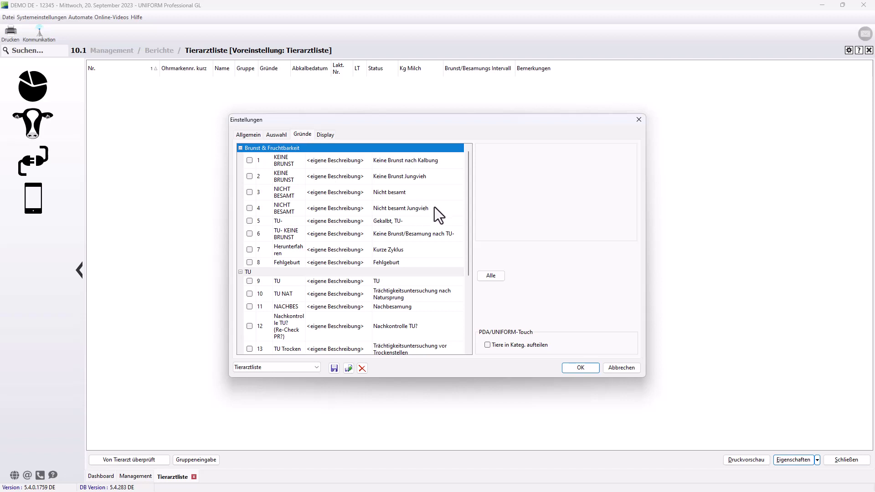
pyautogui.moveTo(468, 210); pyautogui.dragTo(438, 312)
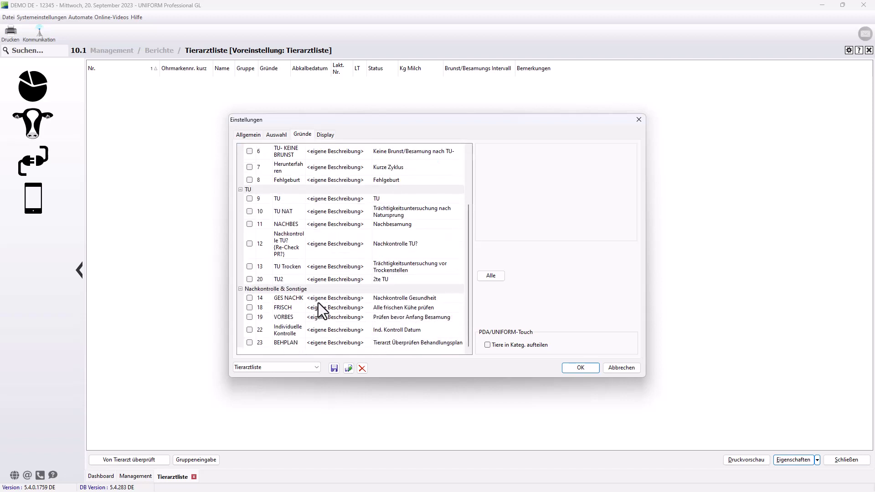
pyautogui.click(248, 298)
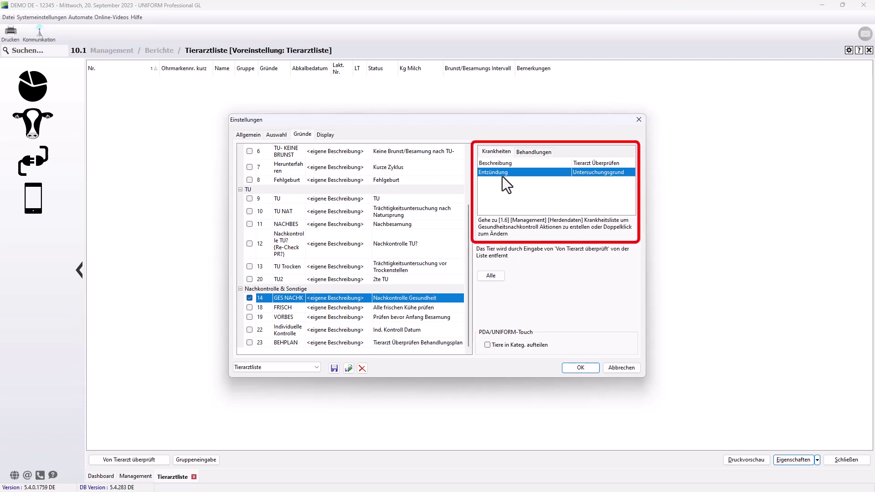
pyautogui.click(530, 154)
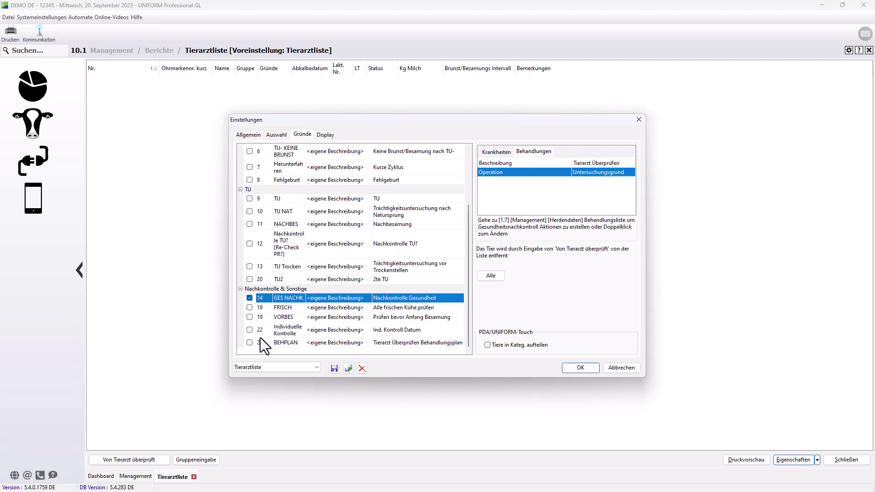
pyautogui.click(250, 342)
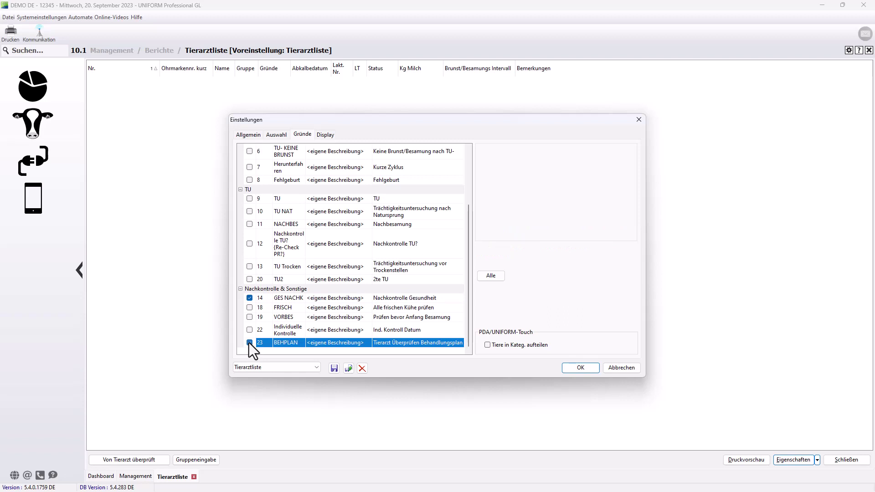
# Save the list settings as a new preset named Tierarztliste 2023 and apply it to the list
pyautogui.click(349, 369)
pyautogui.write('T')
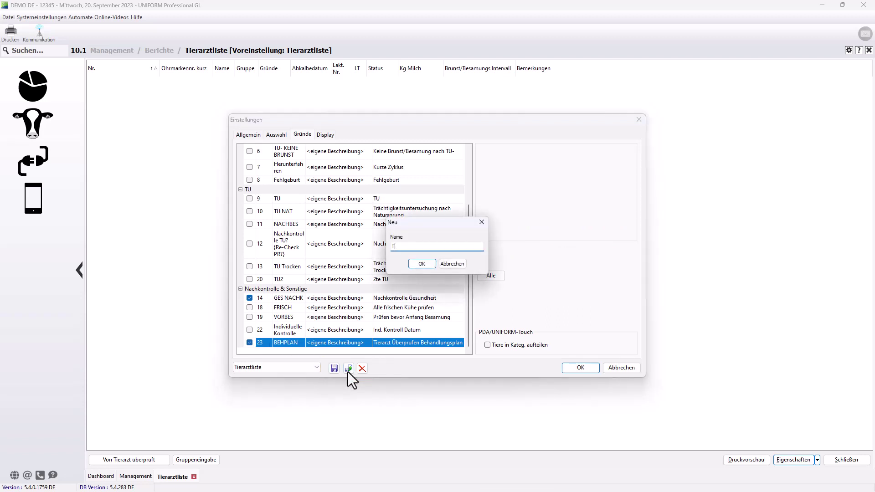
pyautogui.write('ierarztliste 2023')
pyautogui.click(419, 266)
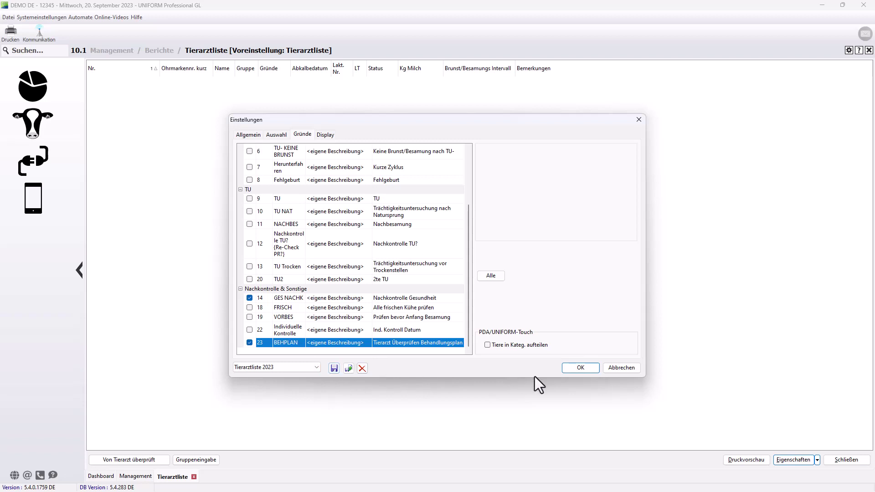
pyautogui.click(588, 368)
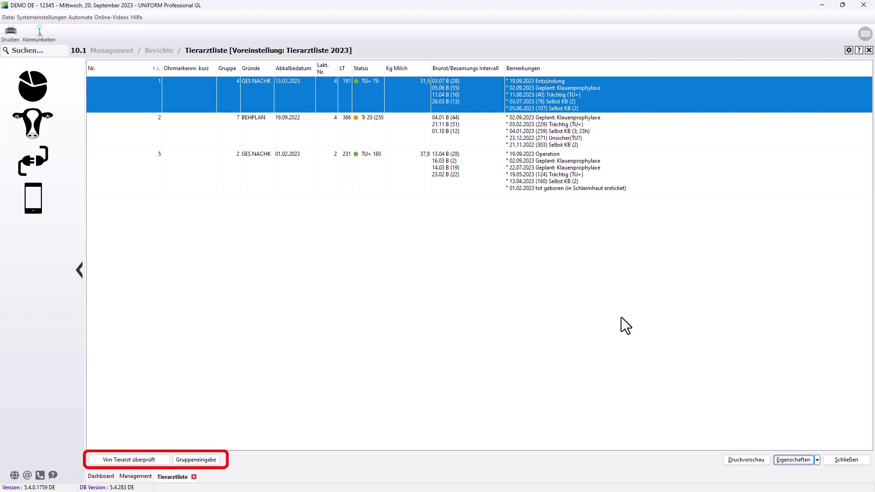
# Record the treatment Tierarzt Ok as a group entry for the cows due for Nachkontrolle Gesundheit (GES NACHK), ending without further treatment
pyautogui.click(196, 459)
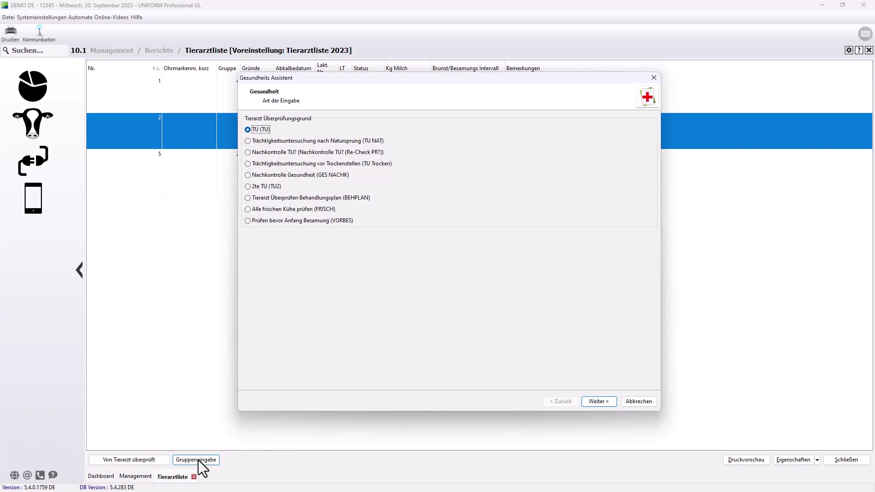
pyautogui.click(299, 175)
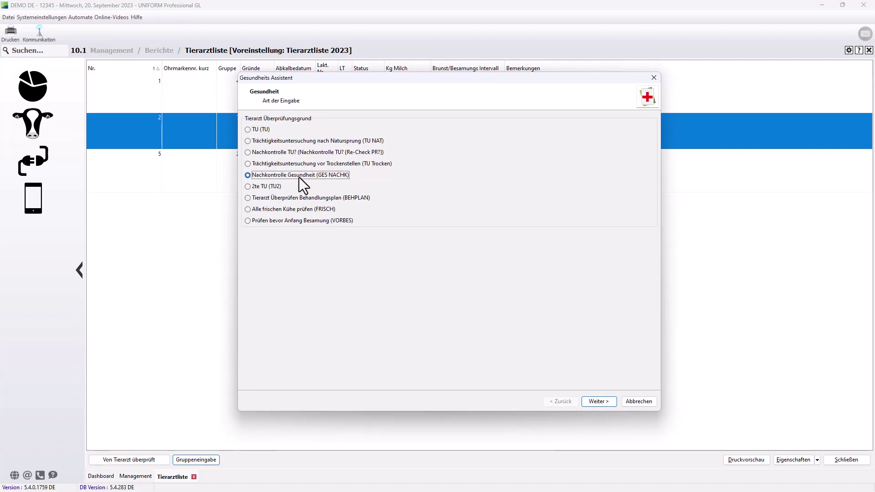
pyautogui.click(598, 401)
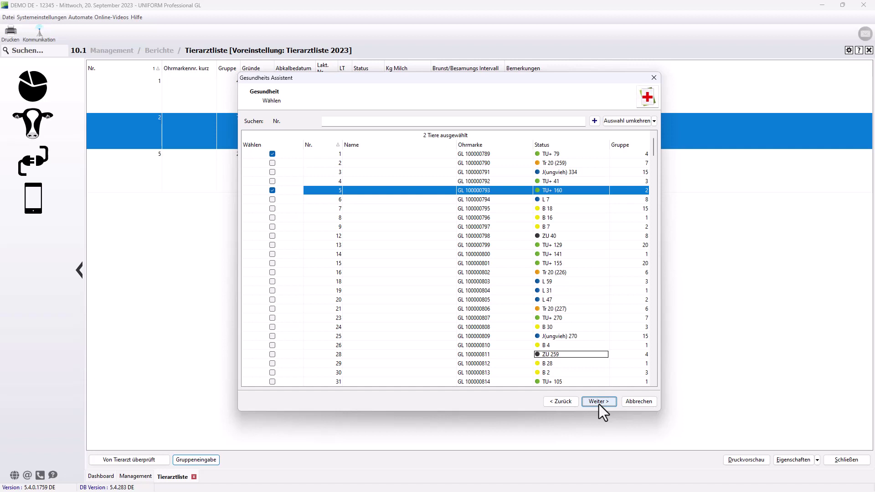
pyautogui.click(598, 401)
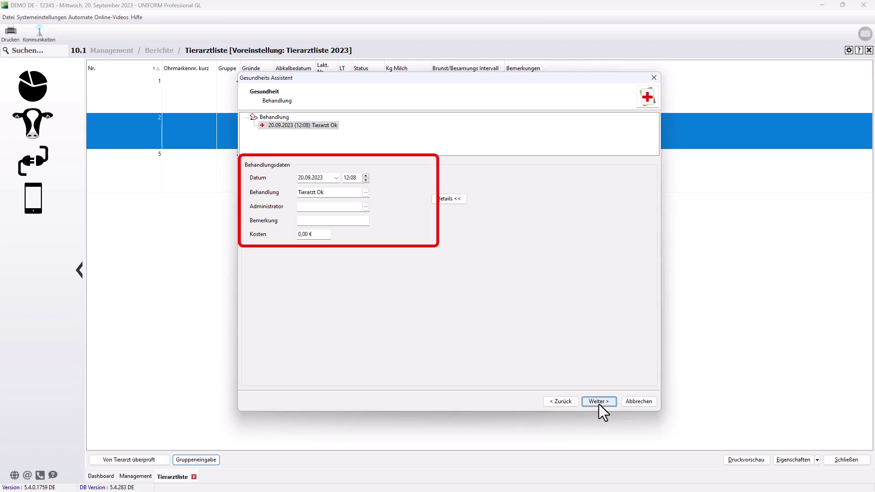
pyautogui.click(599, 401)
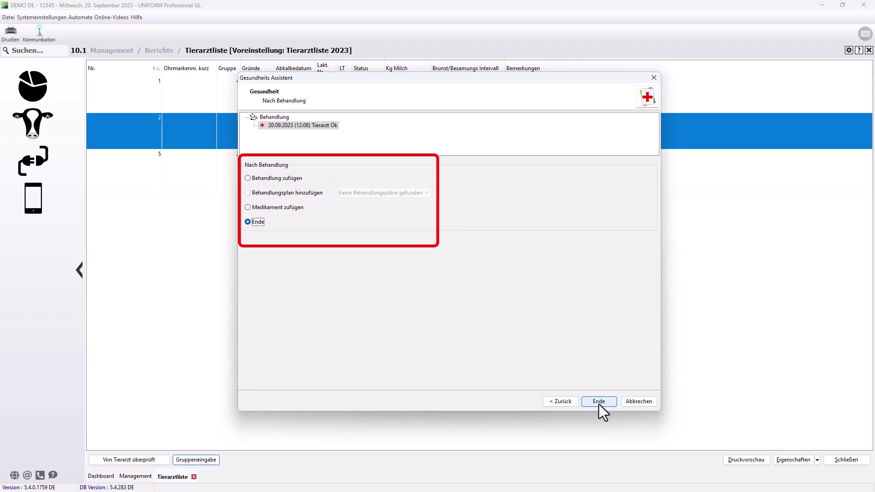
pyautogui.click(598, 404)
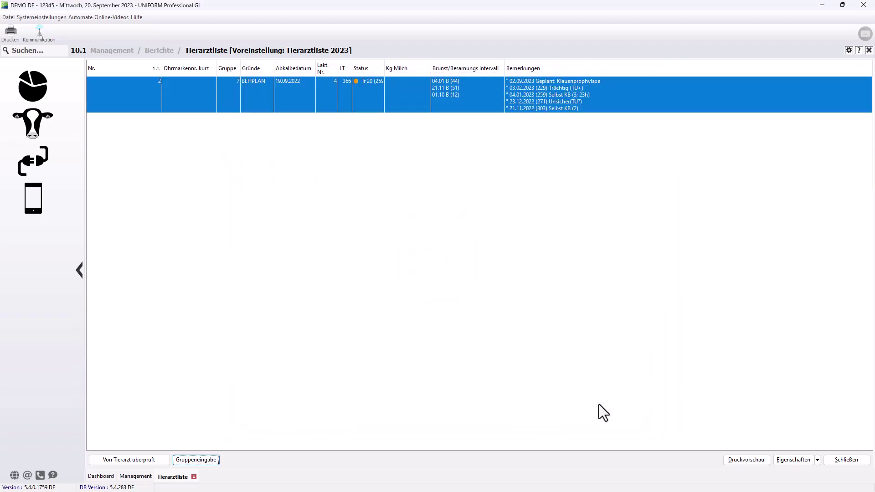